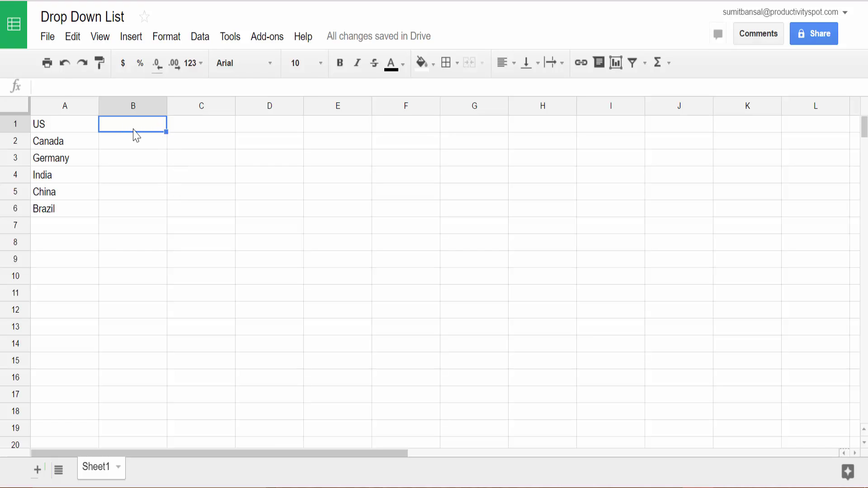
Step: Open the Data validation dialog for B1, showing the List from a range criterion
left_click(199, 37)
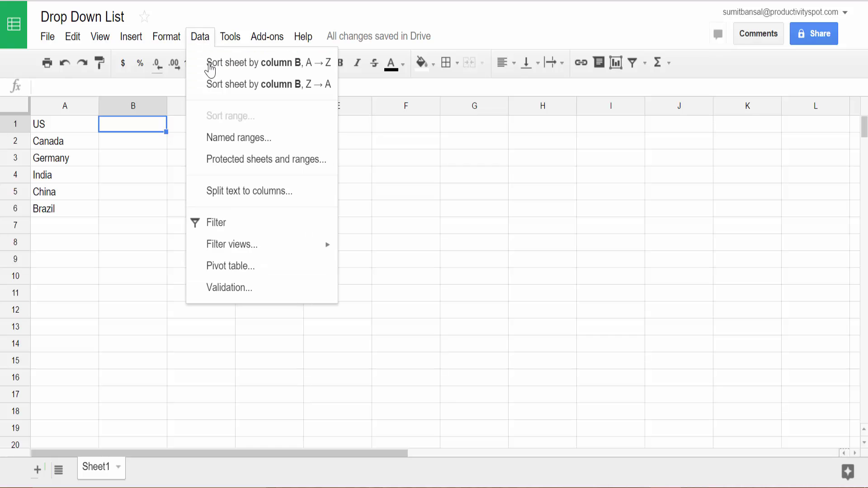
left_click(264, 296)
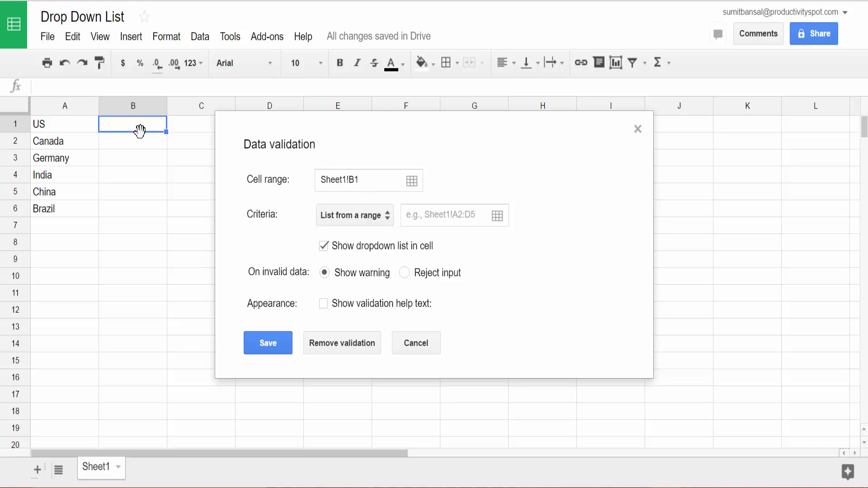
Step: Keep List from a range and set B1's source range to the six countries in A1:A6
left_click(387, 216)
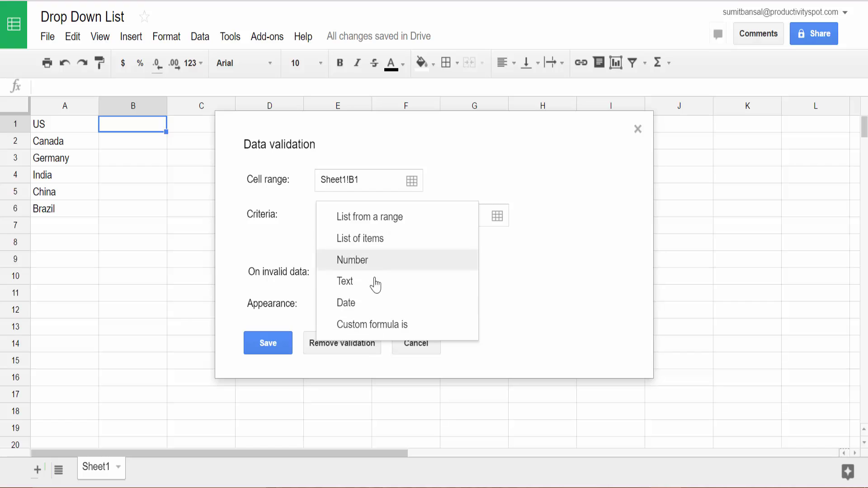
left_click(361, 217)
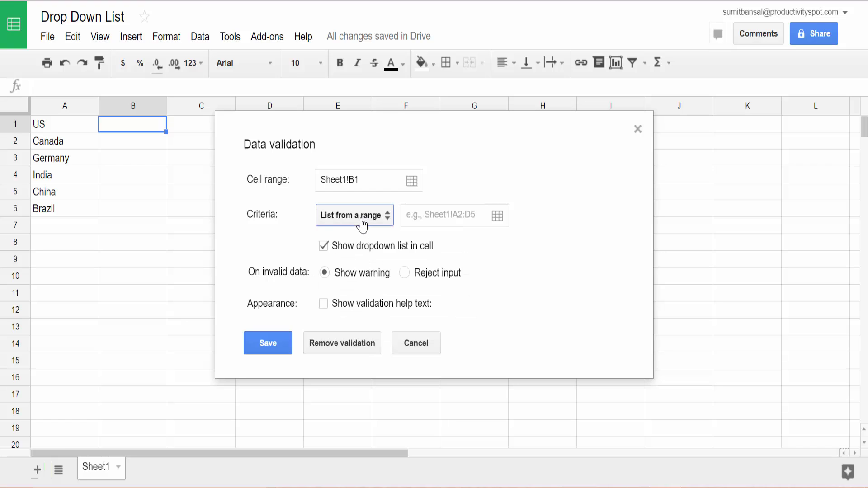
left_click(496, 216)
left_click_drag(72, 128, 79, 212)
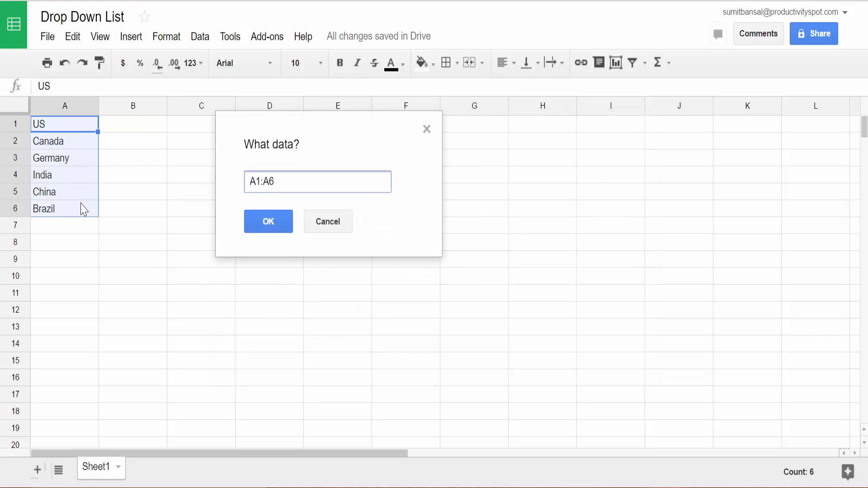
left_click(249, 221)
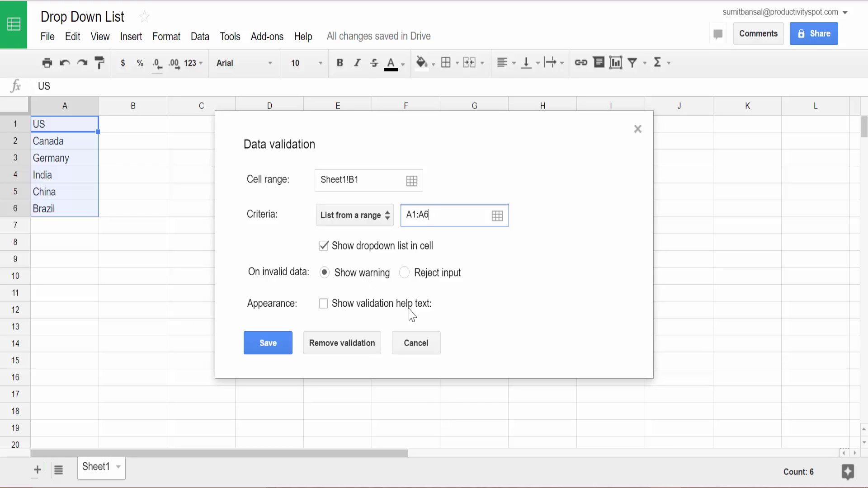
Step: Save B1's country dropdown rule, test it by picking India, then set B1 to US
left_click(275, 347)
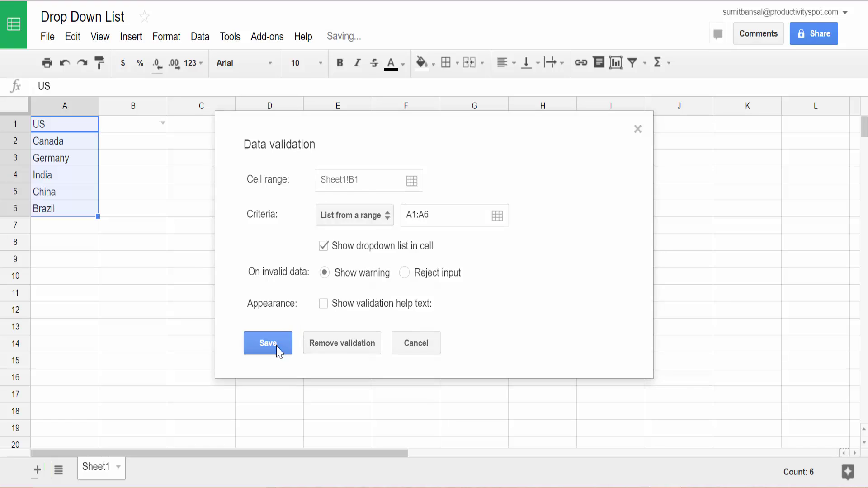
left_click(164, 122)
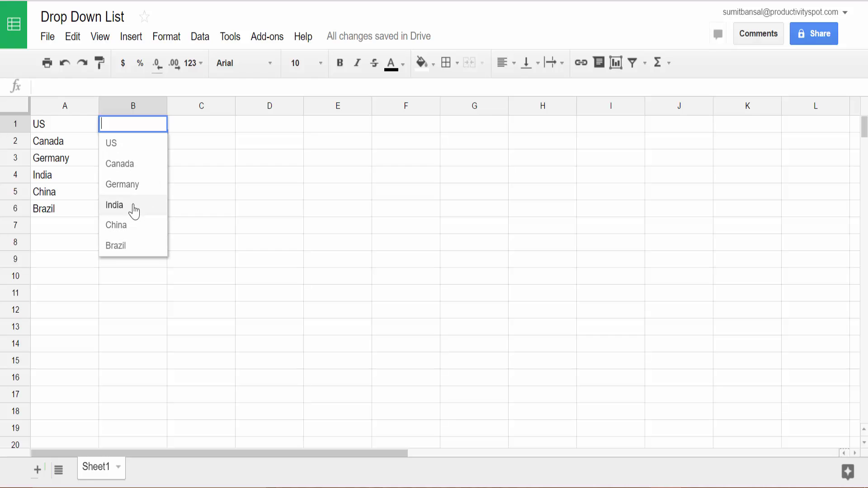
left_click(134, 206)
left_click(164, 124)
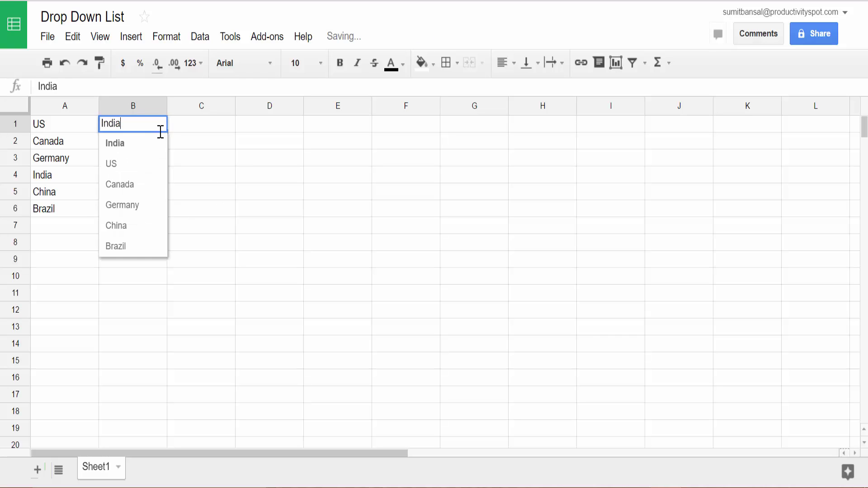
left_click(149, 165)
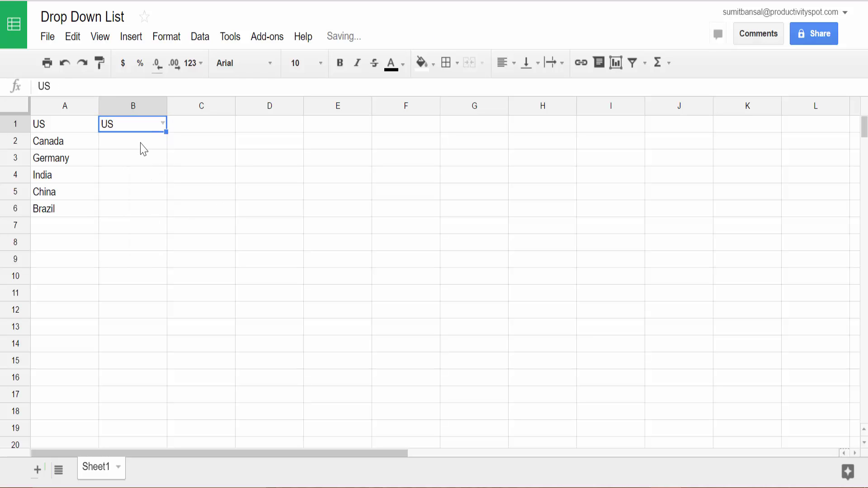
Step: Give C1:C5 a saved country dropdown rule sourced from A1:A6
left_click(204, 128)
left_click_drag(208, 146, 207, 205)
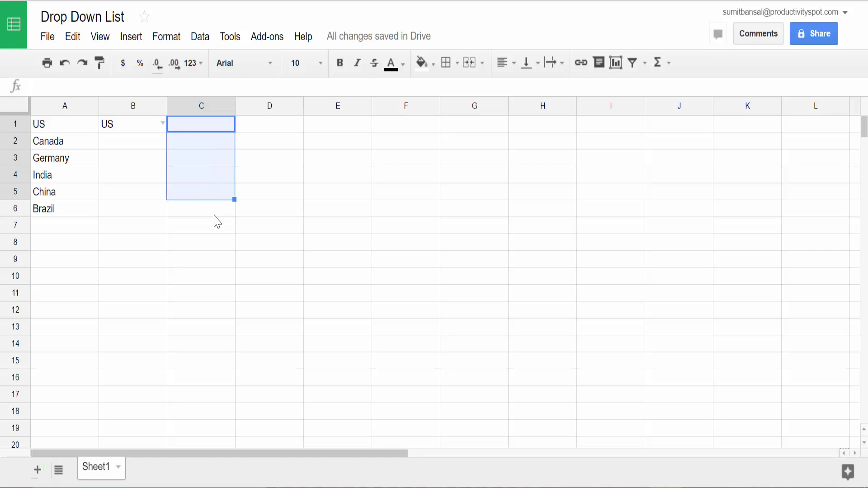
left_click(208, 39)
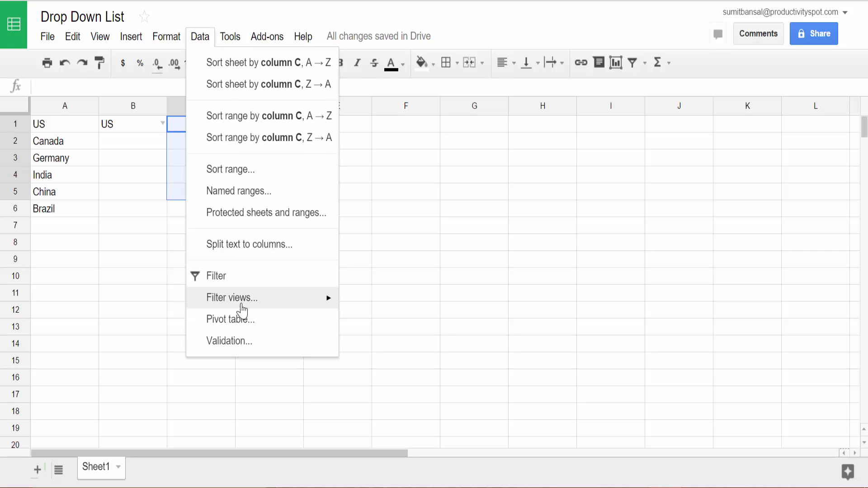
left_click(253, 340)
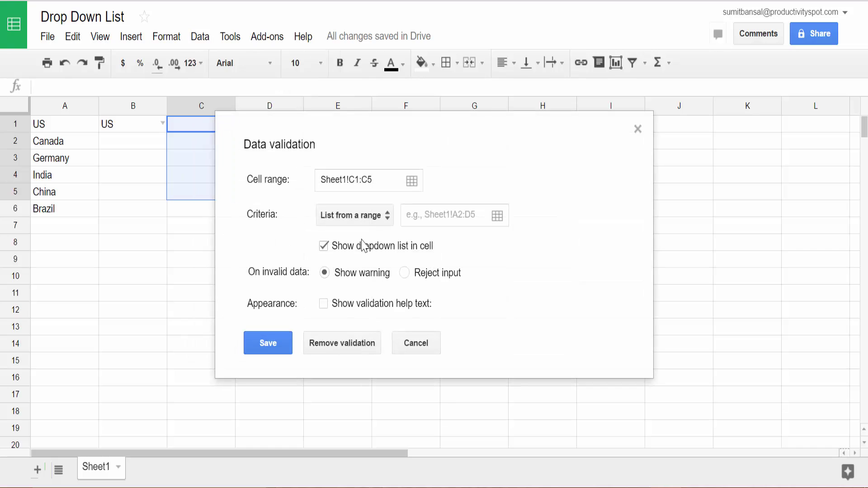
left_click(497, 216)
left_click_drag(83, 124, 72, 209)
left_click(262, 226)
left_click(289, 352)
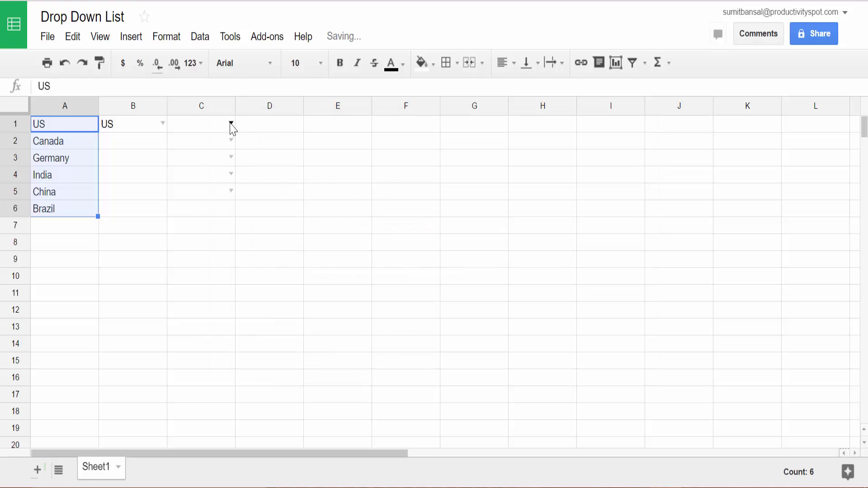
Step: Enter 'test' in C5 so it shows the invalid-data warning, then select B1
left_click(231, 190)
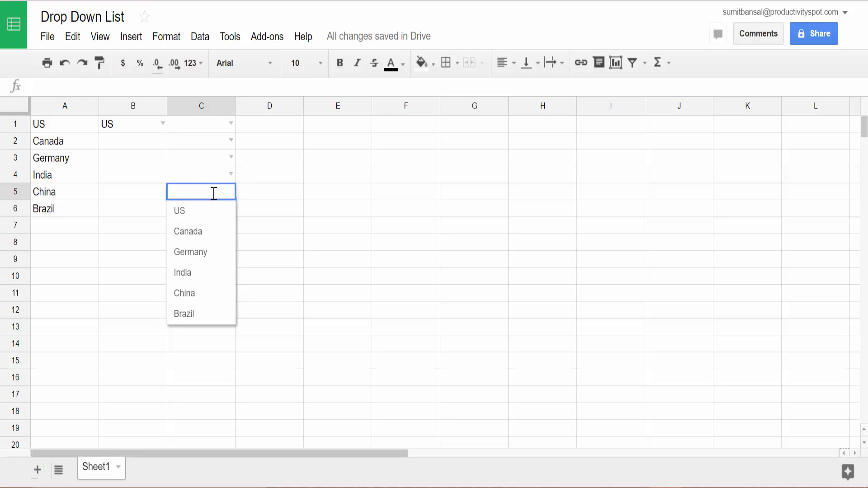
type("test")
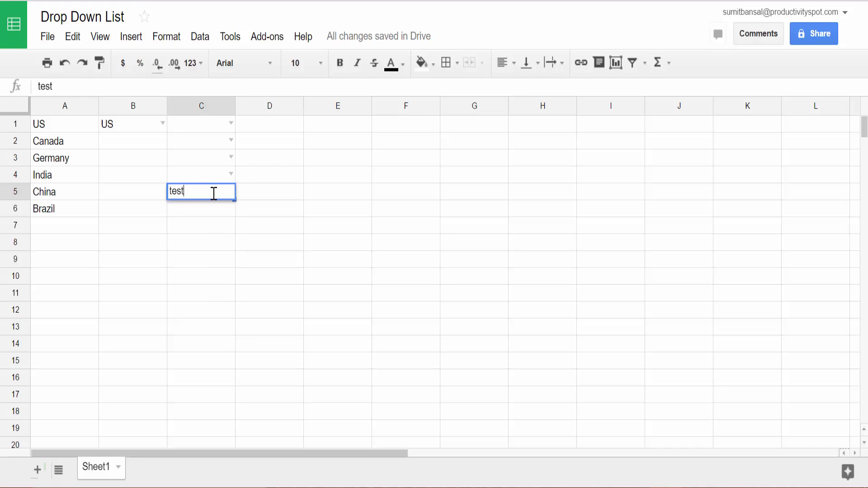
key("Return")
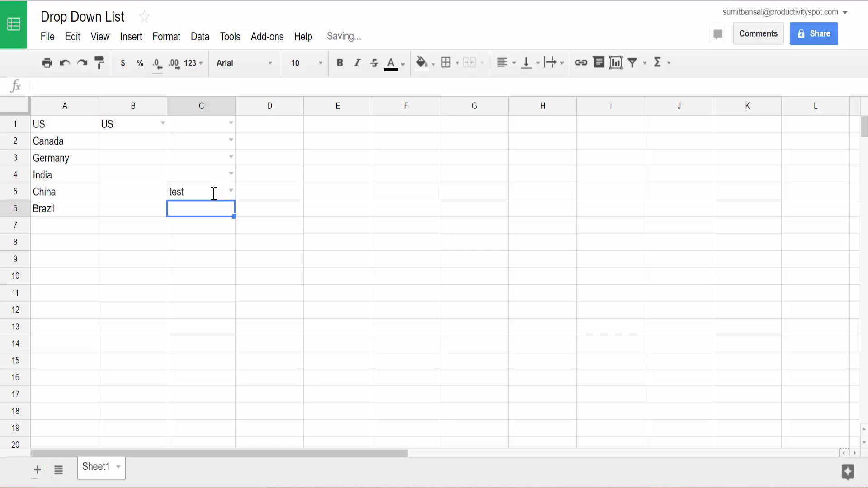
mouse_move(235, 187)
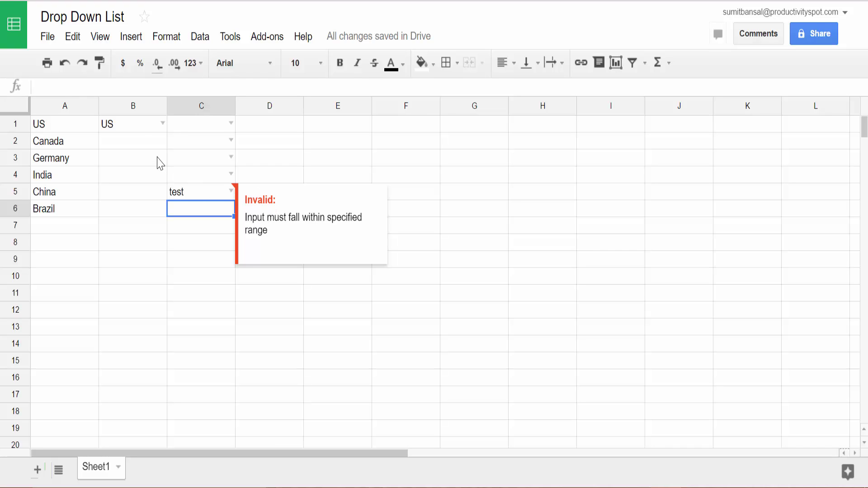
left_click(139, 129)
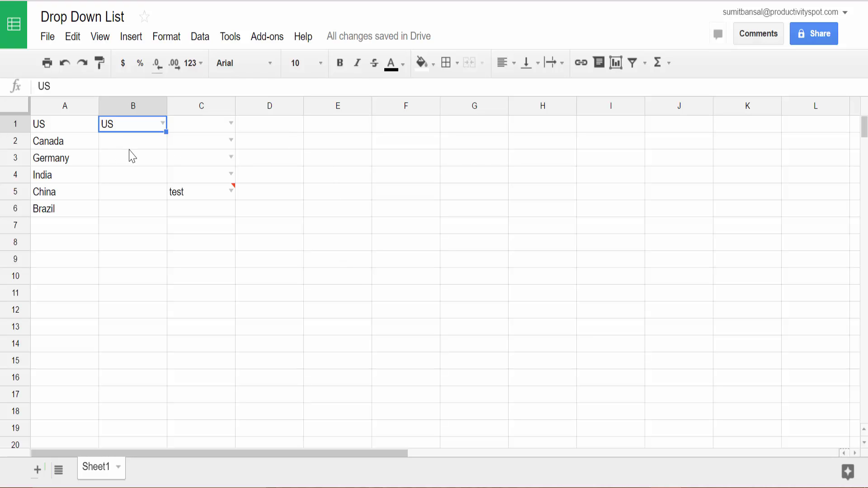
Step: Copy B1 and paste only its data validation into E1:E10, then select B1:E10
key("ctrl+c")
left_click_drag(330, 127, 330, 271)
right_click(335, 225)
mouse_move(419, 297)
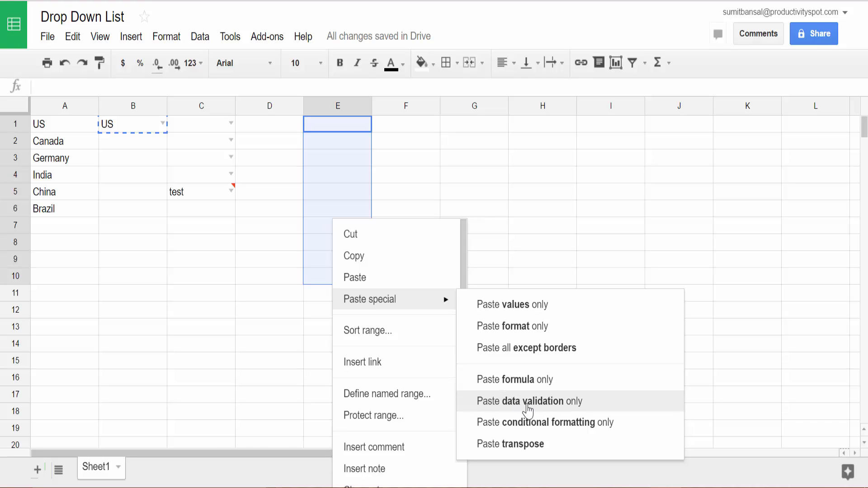
left_click(528, 409)
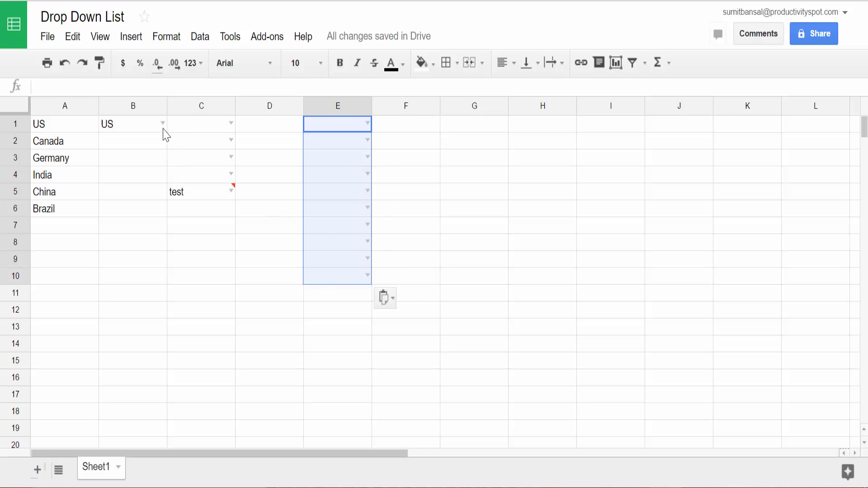
left_click_drag(139, 123, 349, 289)
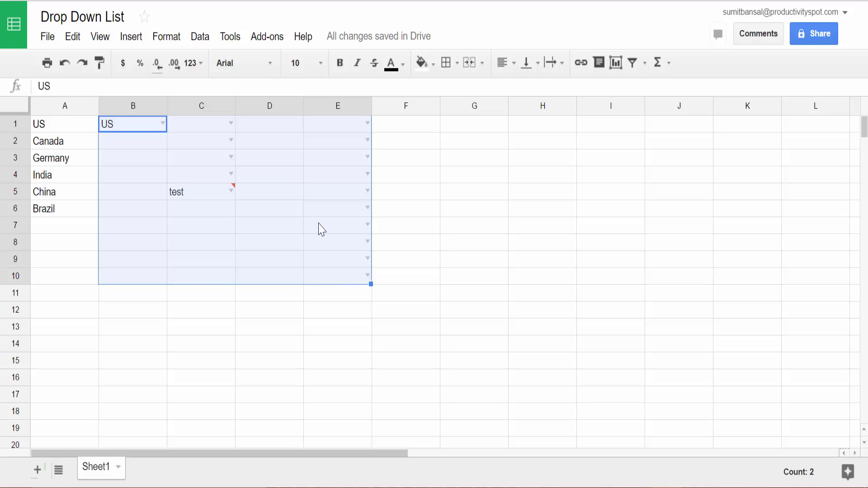
Step: Remove all data validation from B1:E10, leaving US and test in place, then deselect
left_click(200, 37)
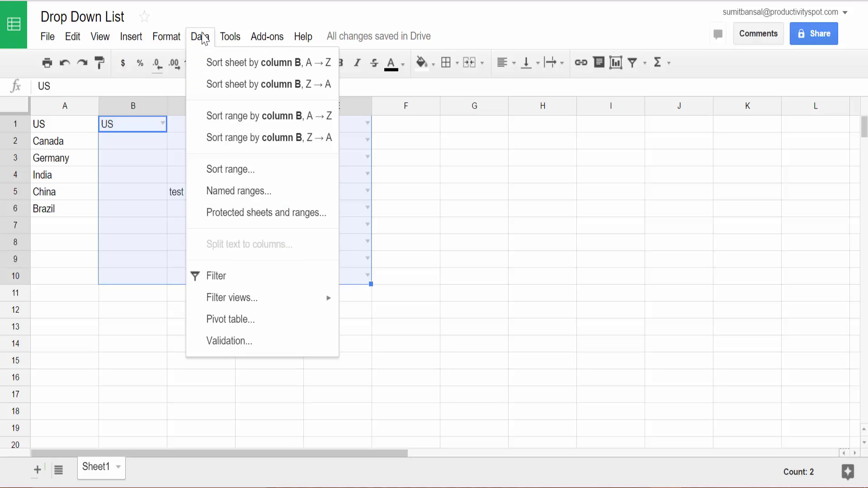
left_click(253, 341)
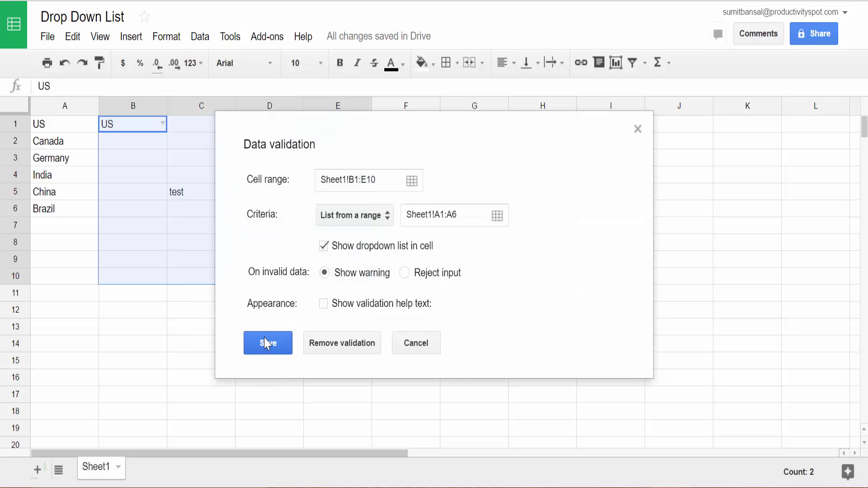
left_click(339, 344)
left_click(455, 329)
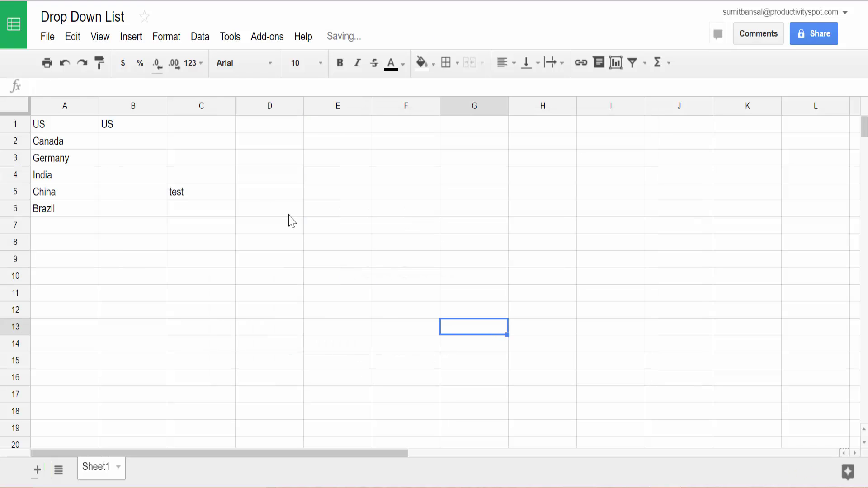